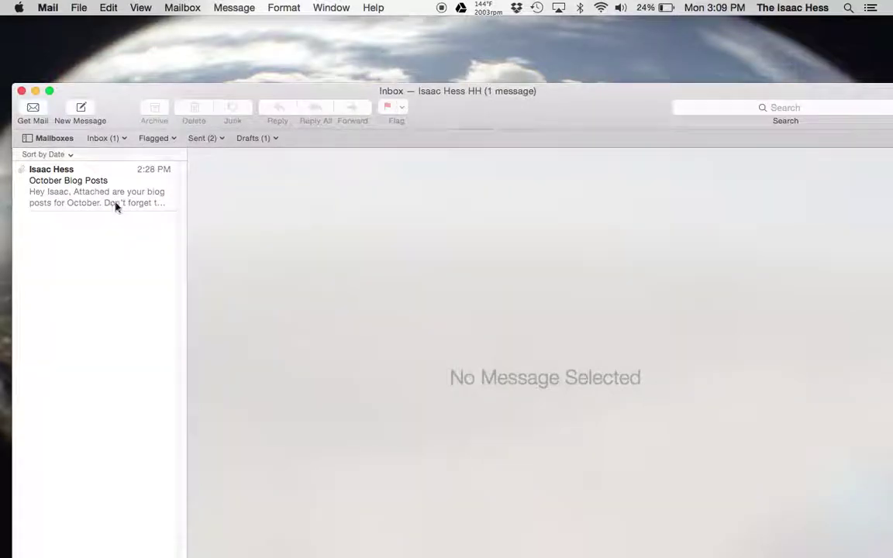
- Save the Everyday Champ - October Blogs.zip attachment from the October Blog Posts email to the desktop and close the mail window
{"action": "left_click", "coordinate": [109, 190]}
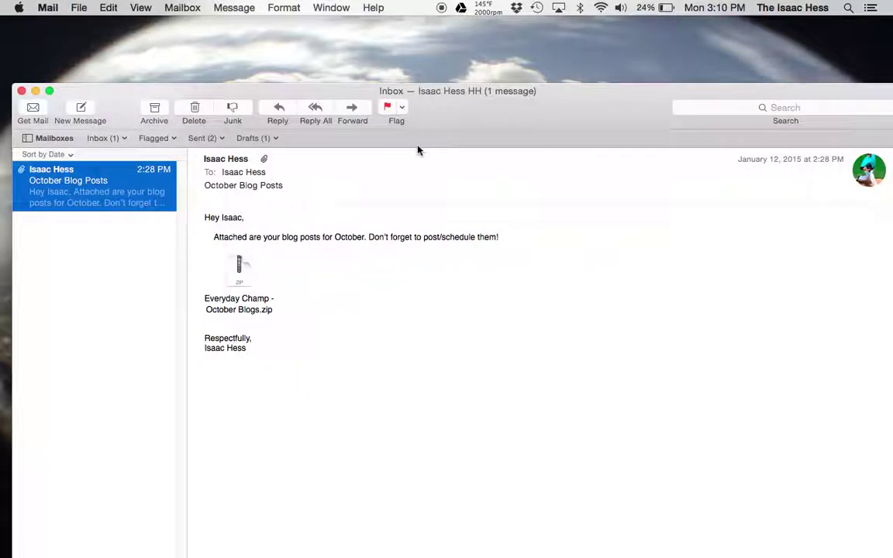
{"action": "left_click_drag", "start_coordinate": [447, 141], "coordinate": [448, 155]}
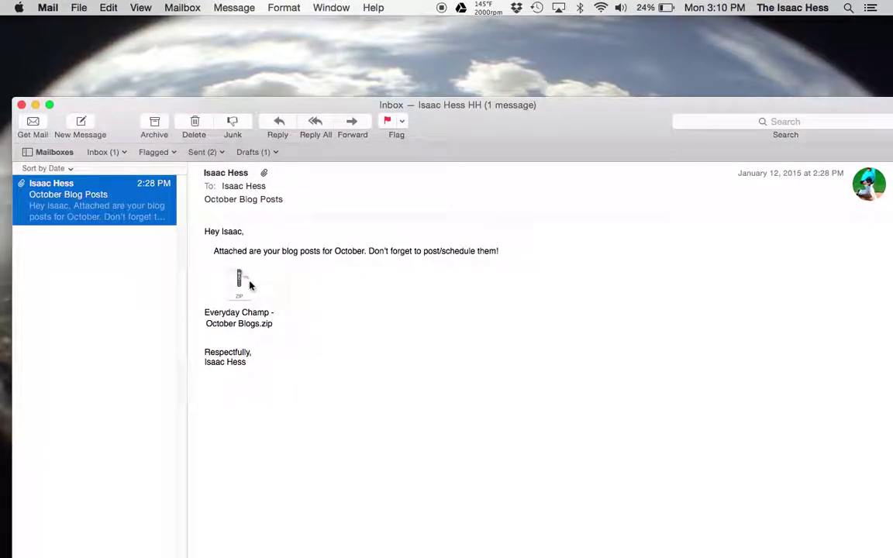
{"action": "left_click", "coordinate": [249, 286]}
{"action": "left_click_drag", "start_coordinate": [242, 279], "coordinate": [497, 35]}
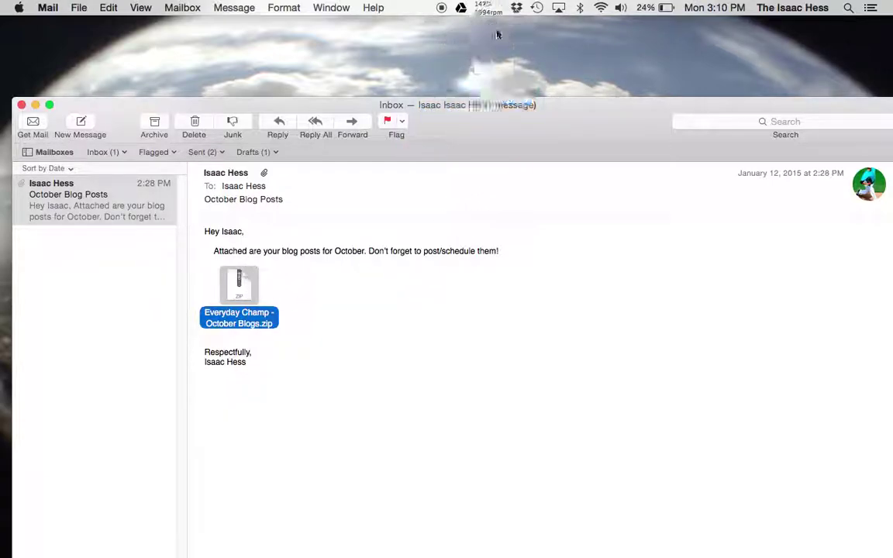
{"action": "left_click", "coordinate": [21, 105]}
{"action": "left_click_drag", "start_coordinate": [493, 66], "coordinate": [533, 130]}
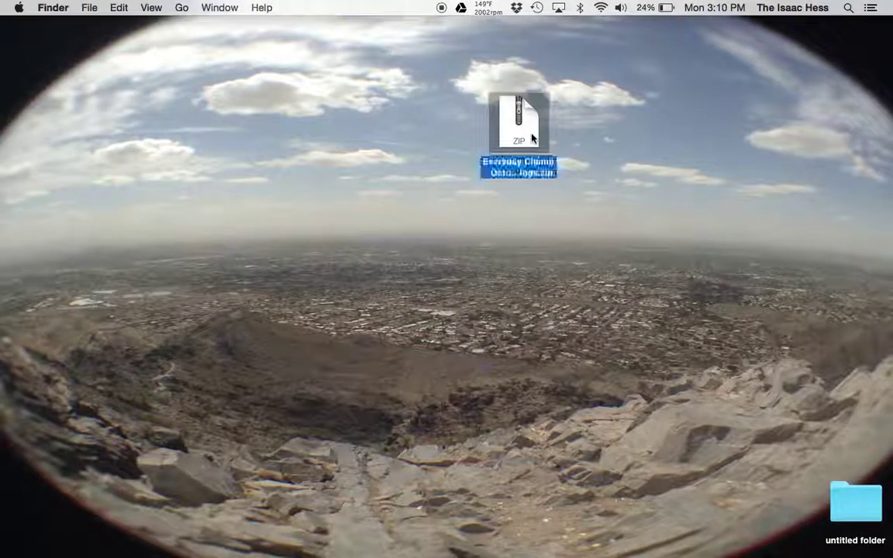
{"action": "left_click", "coordinate": [560, 138]}
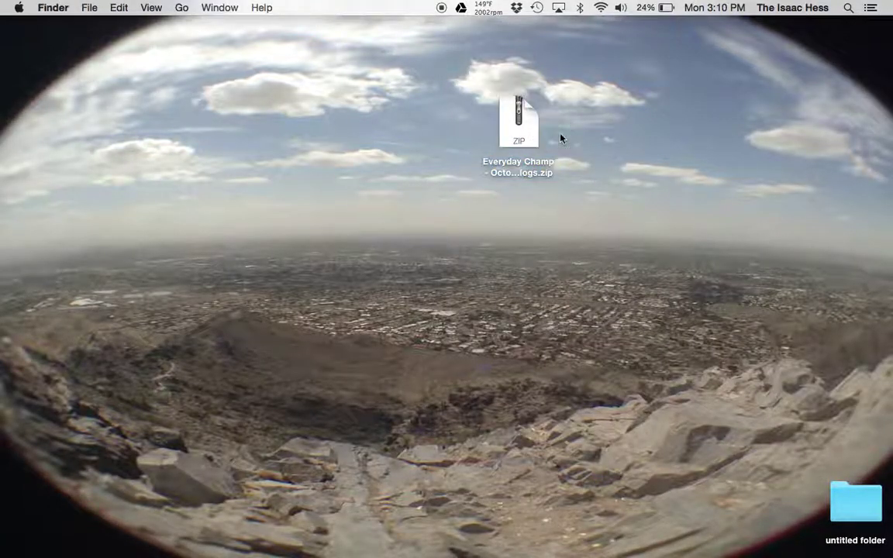
- Extract the October Blogs zip on the desktop, set the extracted folder apart, and move the zip to the trash
{"action": "double_click", "coordinate": [519, 138]}
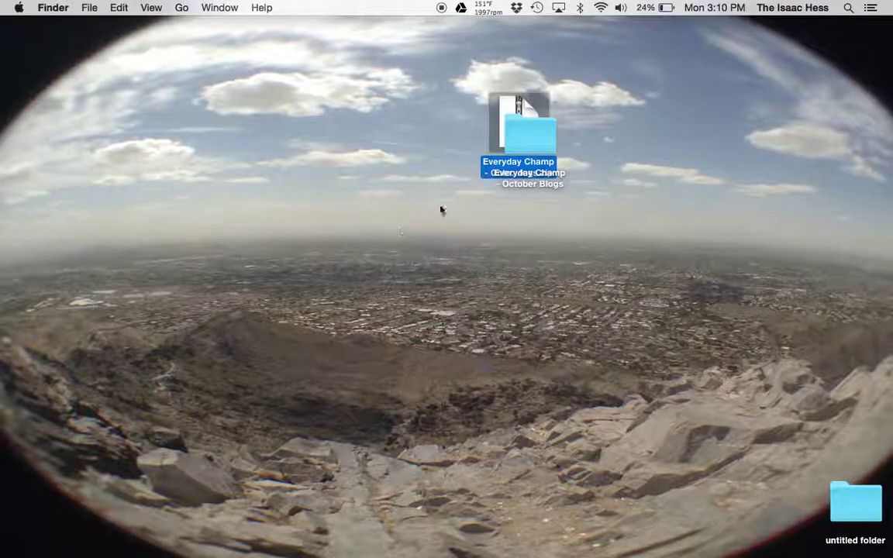
{"action": "left_click_drag", "start_coordinate": [526, 131], "coordinate": [309, 199]}
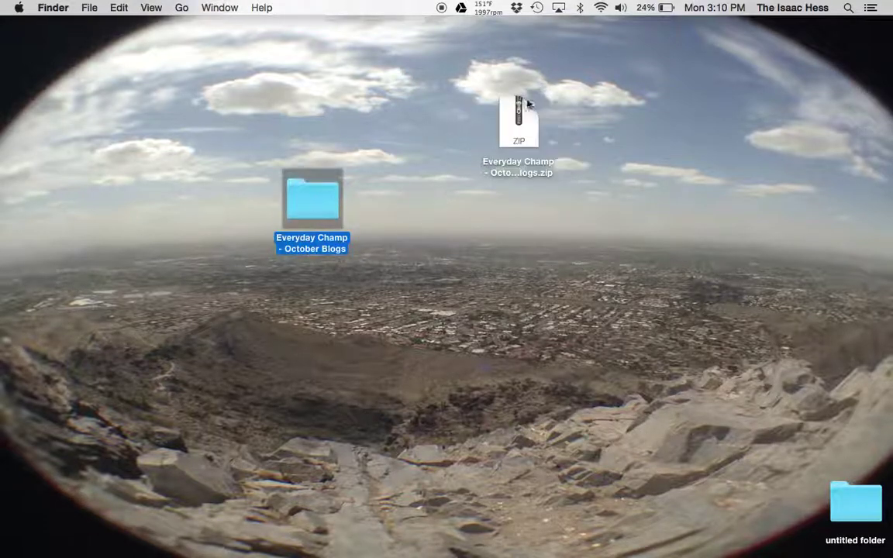
{"action": "left_click", "coordinate": [525, 102]}
{"action": "key", "text": "super+BackSpace"}
- Open everydaychamp-blog-1.docx from the Everyday Champ - October Blogs folder and centre its window on the screen
{"action": "left_click", "coordinate": [318, 209]}
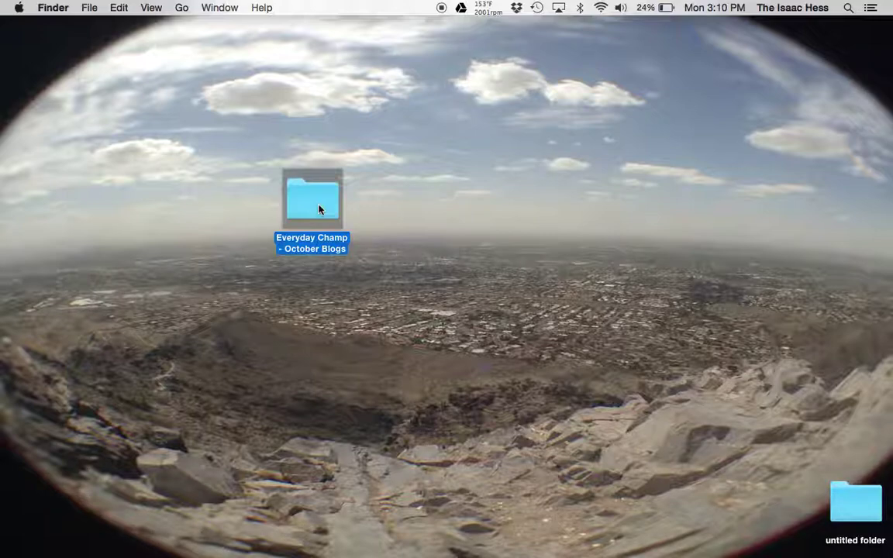
{"action": "double_click", "coordinate": [319, 209]}
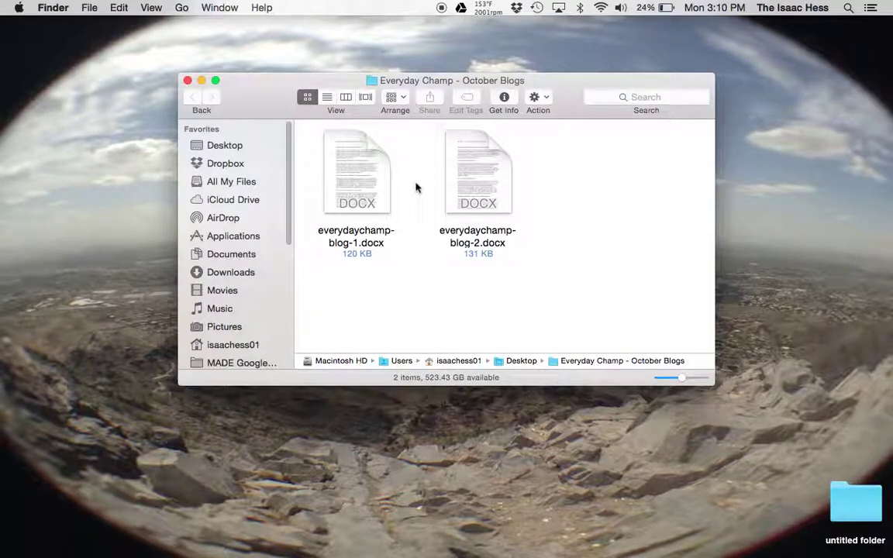
{"action": "mouse_move", "coordinate": [358, 174]}
{"action": "double_click", "coordinate": [352, 176]}
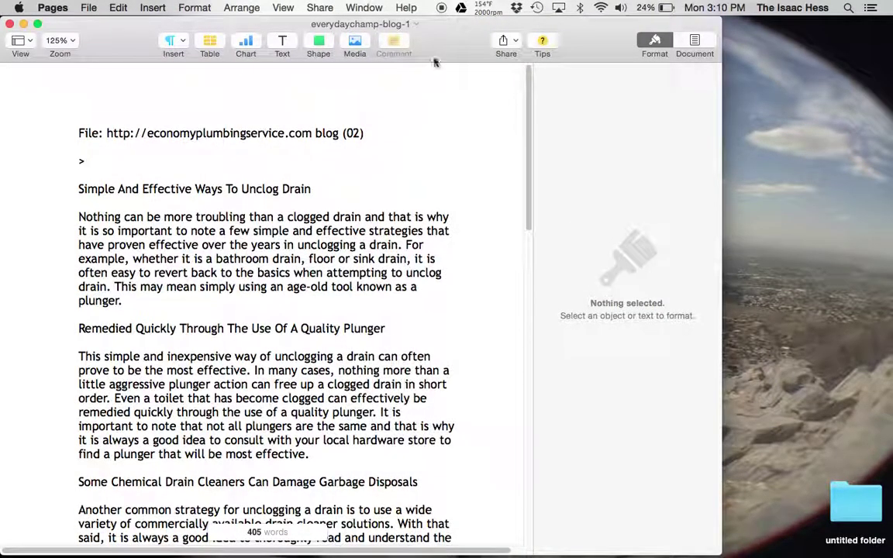
{"action": "left_click_drag", "start_coordinate": [446, 39], "coordinate": [589, 8]}
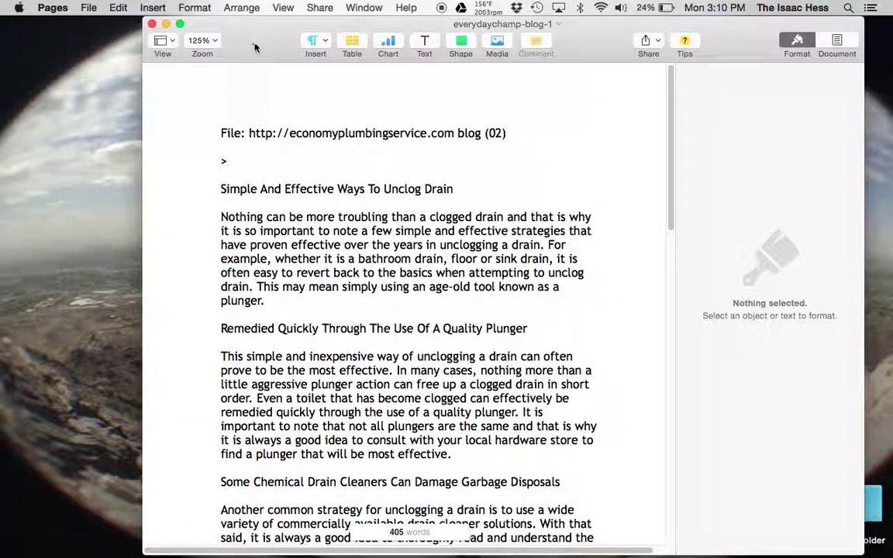
- Switch to Safari and log in to the everydaychamp.com WordPress admin with the filled-in credentials
{"action": "mouse_move", "coordinate": [361, 543]}
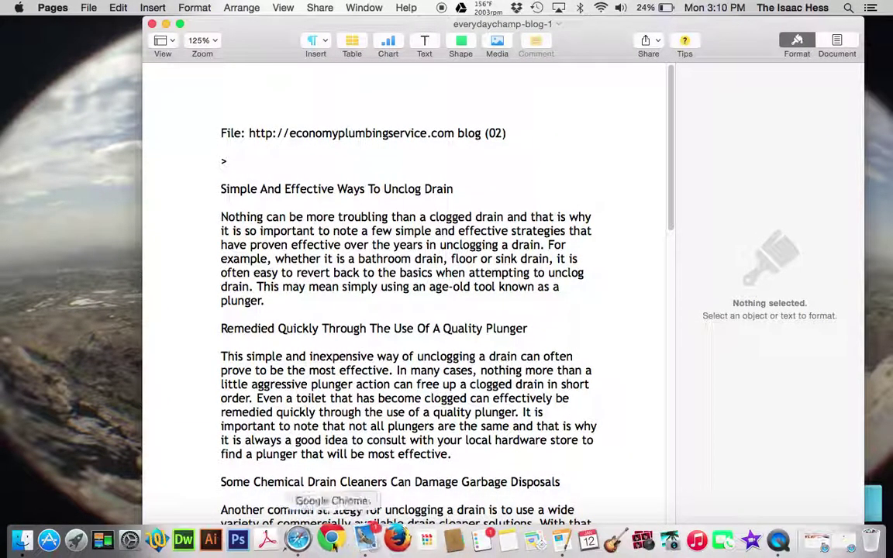
{"action": "left_click", "coordinate": [821, 540]}
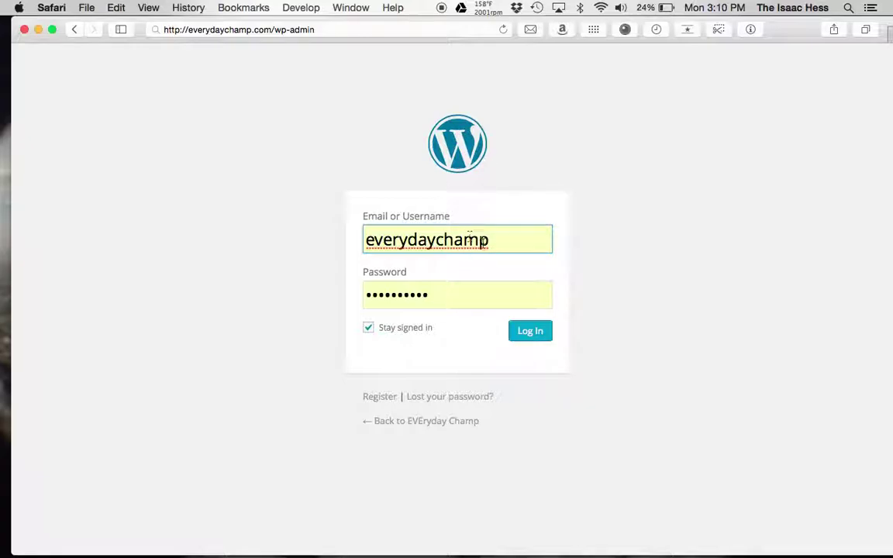
{"action": "left_click", "coordinate": [530, 334]}
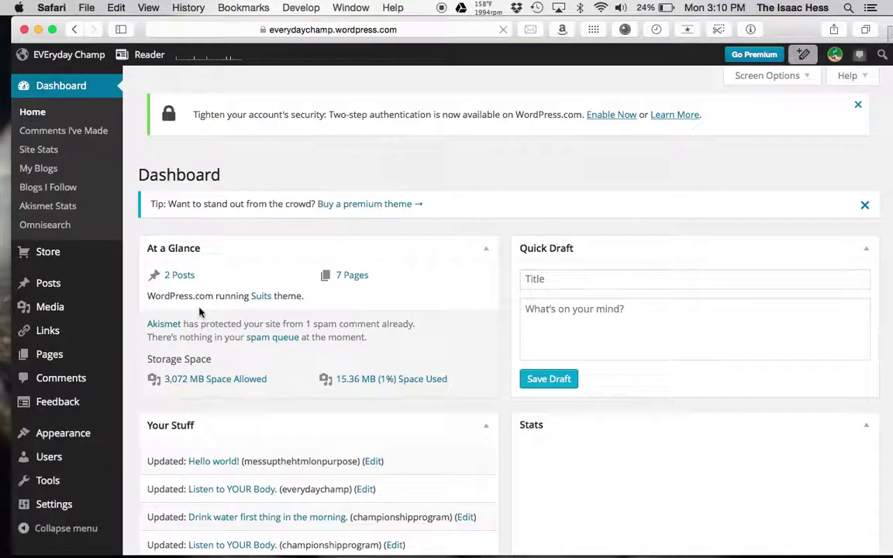
- Add a new WordPress post and switch its content editor to Text mode
{"action": "mouse_move", "coordinate": [54, 289]}
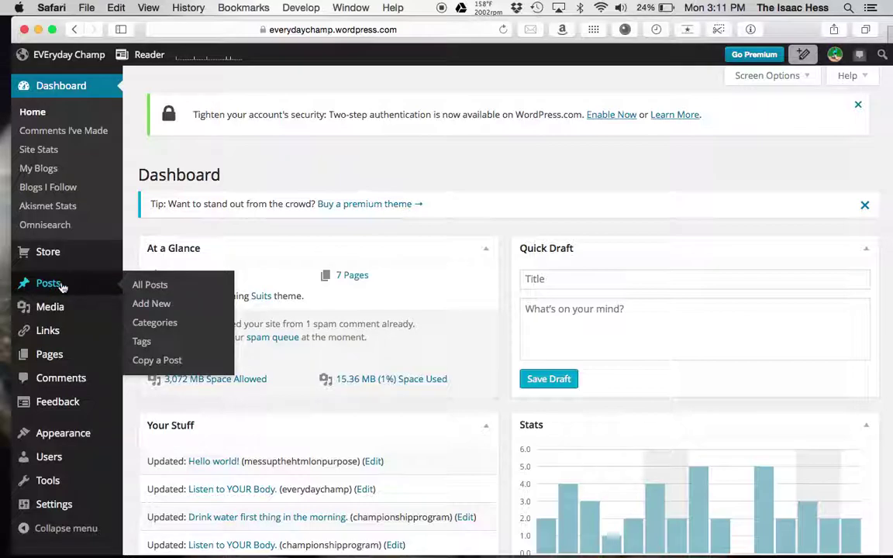
{"action": "left_click", "coordinate": [61, 286]}
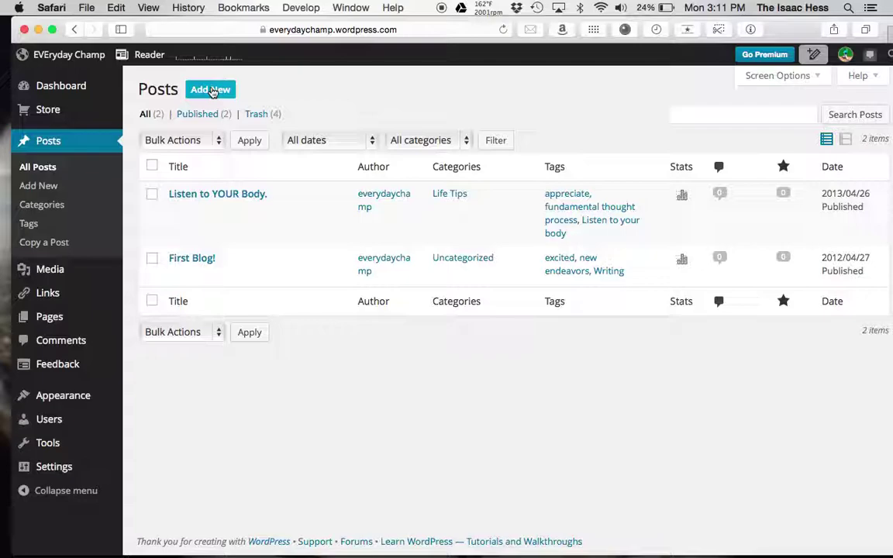
{"action": "left_click", "coordinate": [210, 91]}
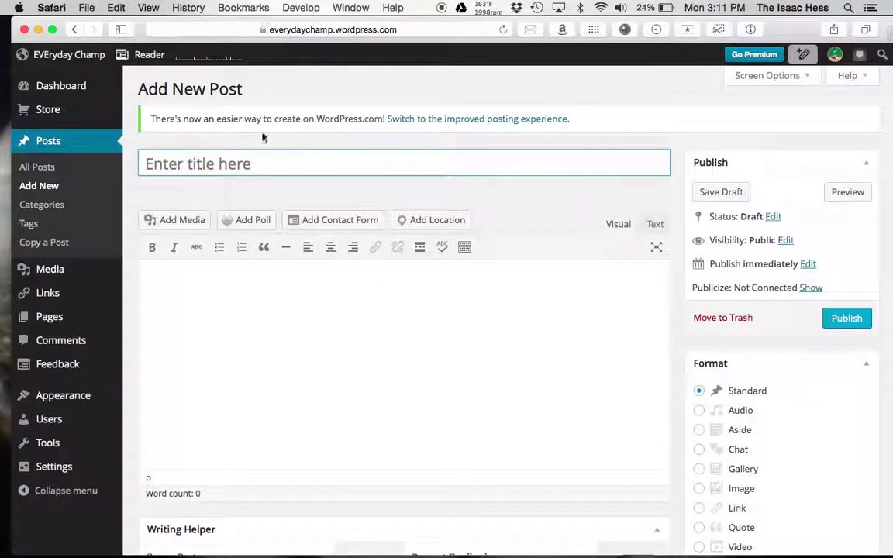
{"action": "left_click", "coordinate": [234, 288]}
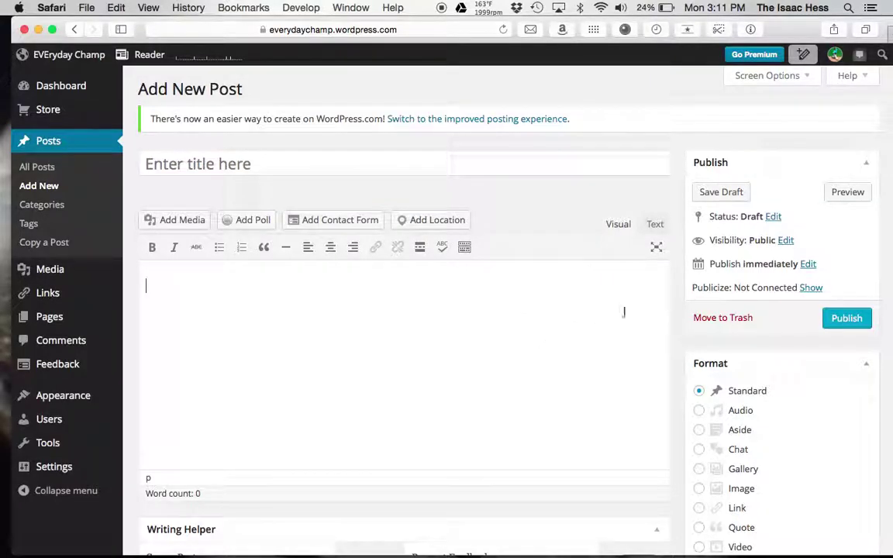
{"action": "left_click", "coordinate": [654, 225]}
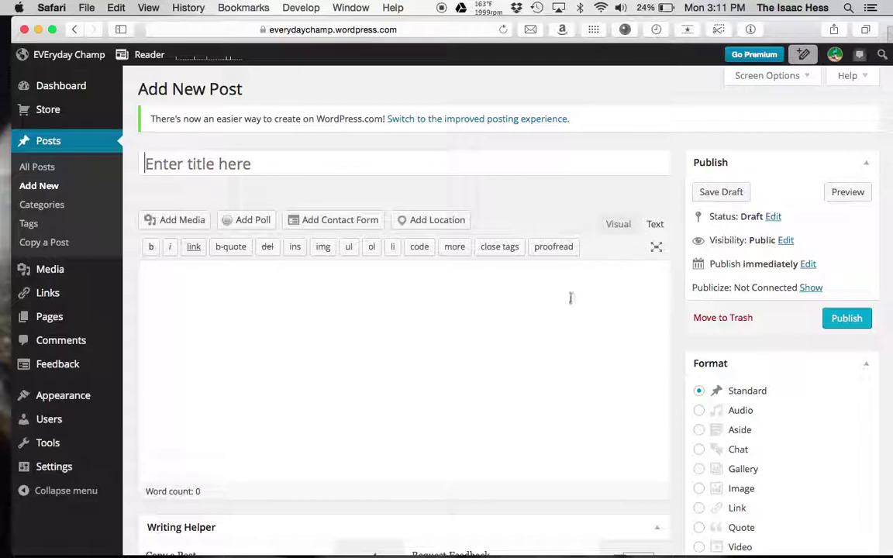
- Switch to the Pages document and copy the article from the heading "Simple And Effective Ways To Unclog Drain" through the final paragraph
{"action": "mouse_move", "coordinate": [591, 551]}
{"action": "left_click_drag", "start_coordinate": [426, 25], "coordinate": [439, 223]}
{"action": "left_click", "coordinate": [402, 109]}
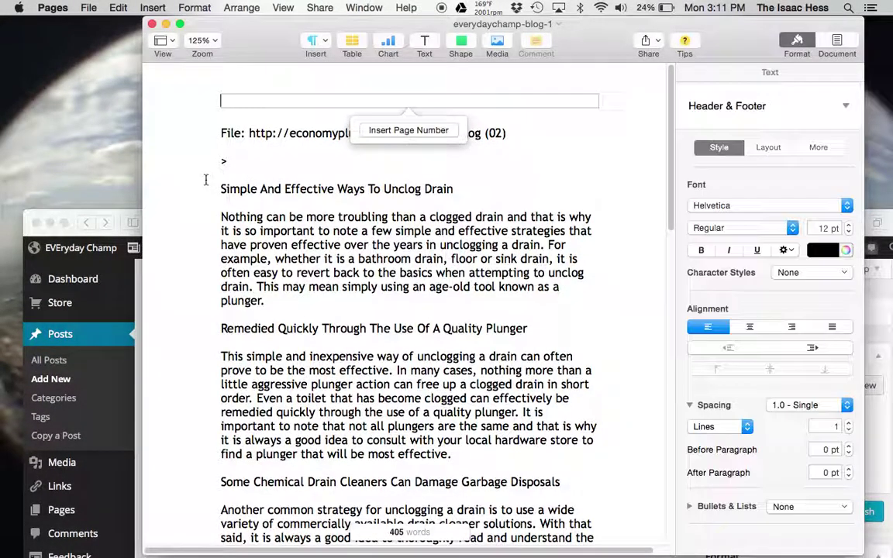
{"action": "left_click_drag", "start_coordinate": [220, 189], "coordinate": [515, 412]}
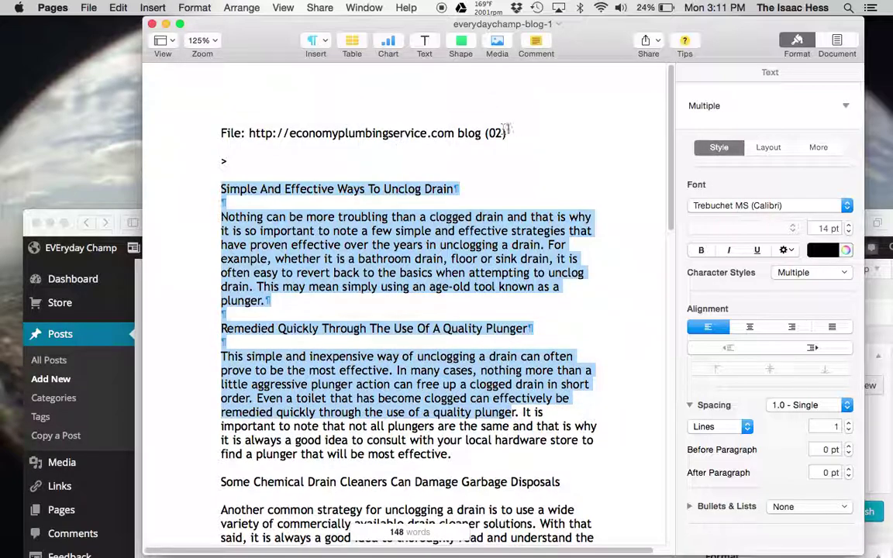
{"action": "left_click", "coordinate": [242, 172]}
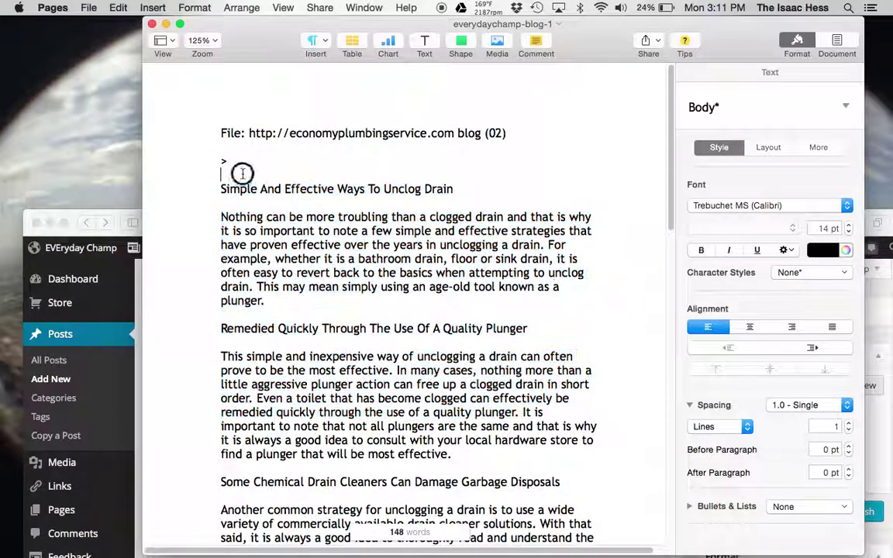
{"action": "left_click_drag", "start_coordinate": [220, 189], "coordinate": [569, 343]}
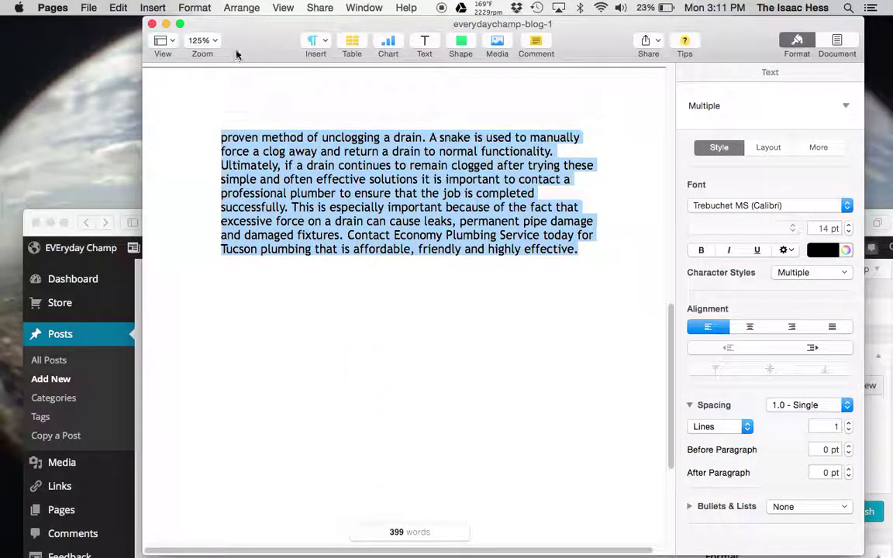
- Minimise the document, return to the WordPress post in Safari, and paste the copied article into the post body
{"action": "left_click", "coordinate": [165, 25]}
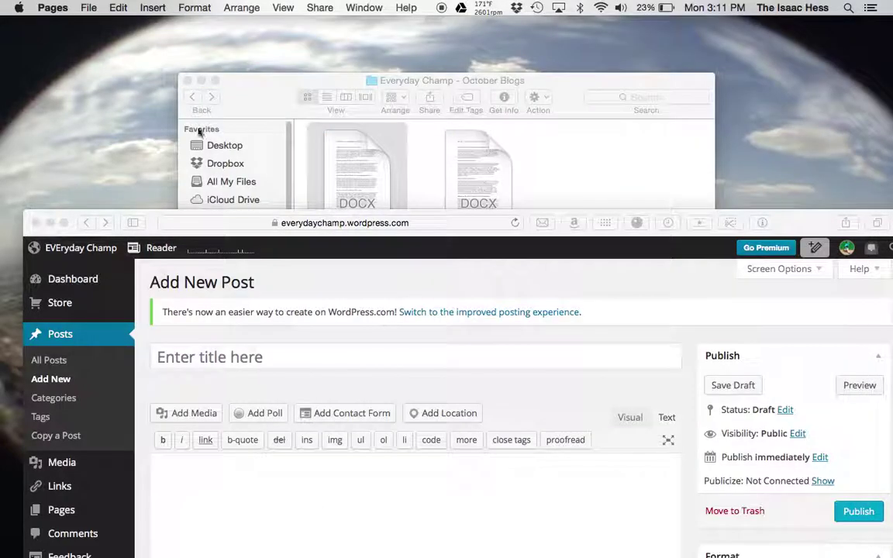
{"action": "double_click", "coordinate": [155, 220]}
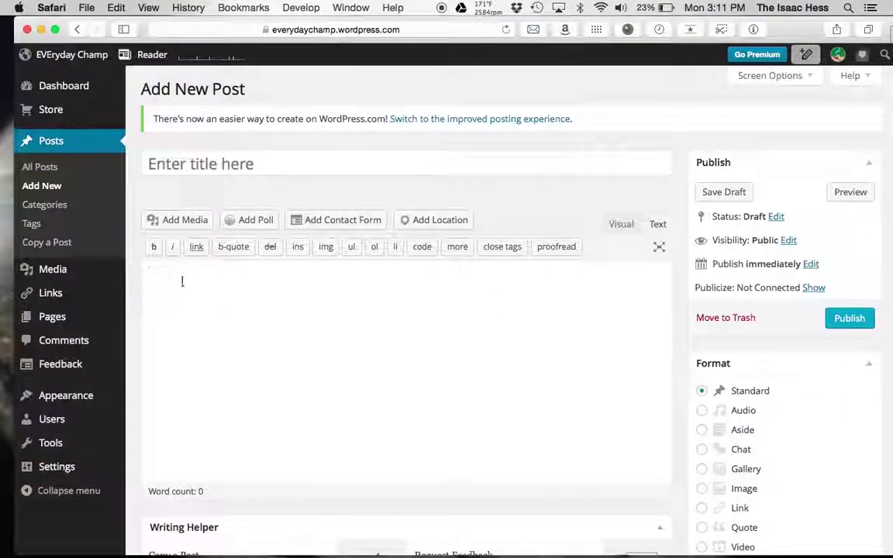
{"action": "key", "text": "super+v"}
{"action": "scroll", "coordinate": [288, 277], "scroll_direction": "up", "scroll_amount": 5}
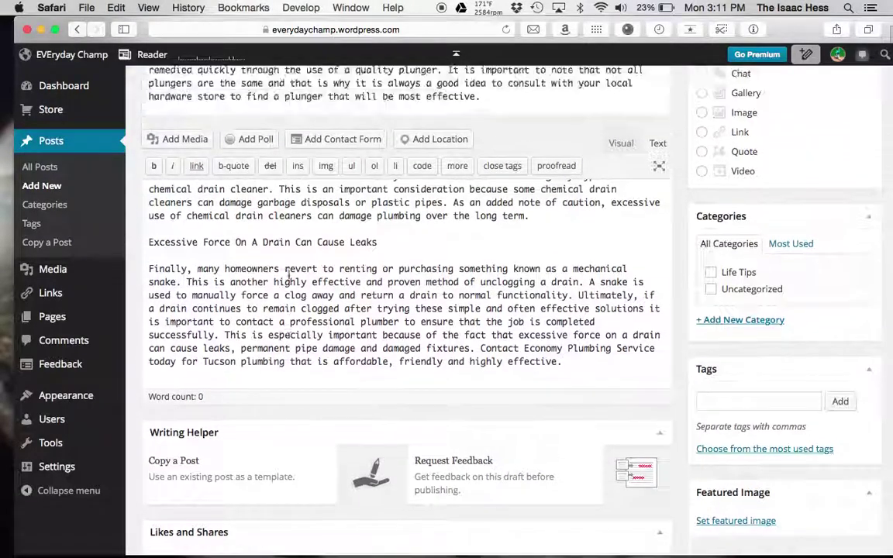
{"action": "scroll", "coordinate": [288, 276], "scroll_direction": "up", "scroll_amount": 3}
- Move the line "Simple And Effective Ways To Unclog Drain" from the body into the post title and remove the leftover blank lines
{"action": "left_click_drag", "start_coordinate": [378, 275], "coordinate": [142, 275]}
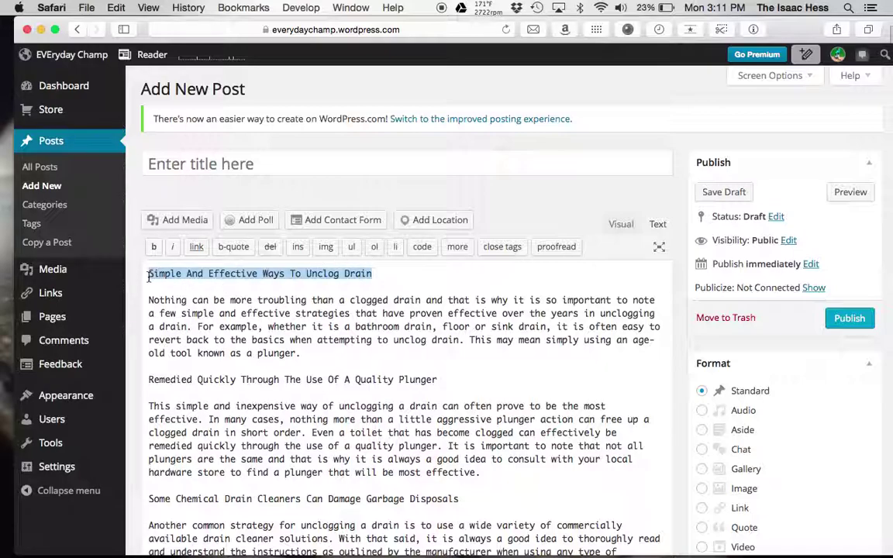
{"action": "key", "text": "super+x"}
{"action": "key", "text": "BackSpace"}
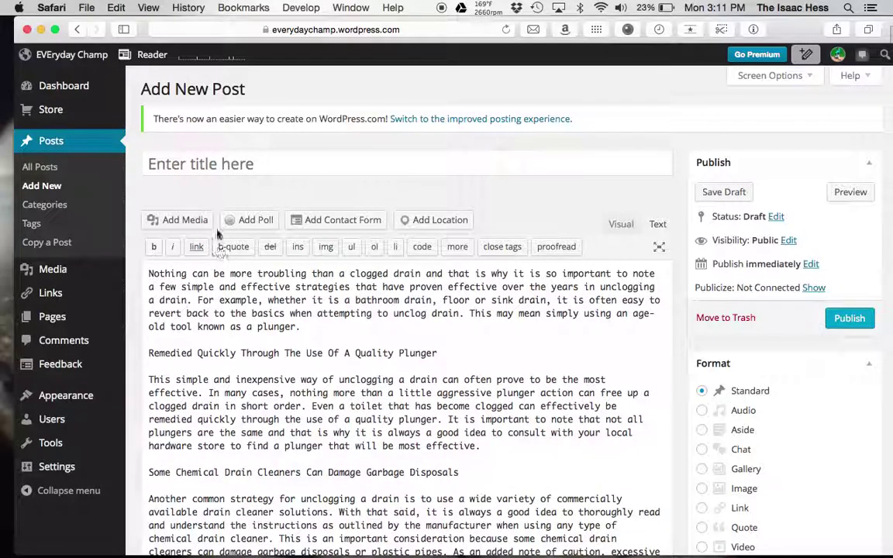
{"action": "left_click", "coordinate": [203, 159]}
{"action": "key", "text": "super+v"}
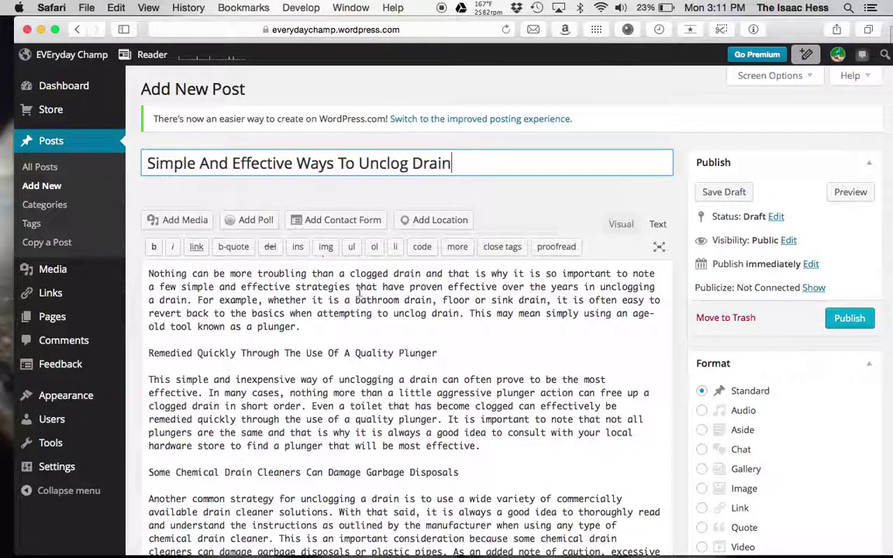
- Switch the editor to Visual mode and bold the plunger subheading and the "Some Chemical Drain Cleaners Can Damage Garbage Disposals" subheading
{"action": "scroll", "coordinate": [387, 291], "scroll_direction": "down", "scroll_amount": 3}
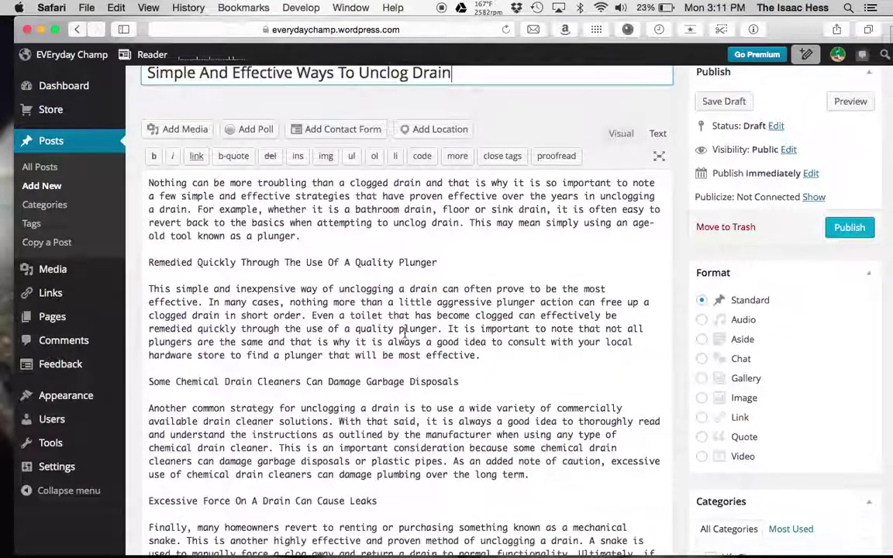
{"action": "left_click", "coordinate": [622, 121]}
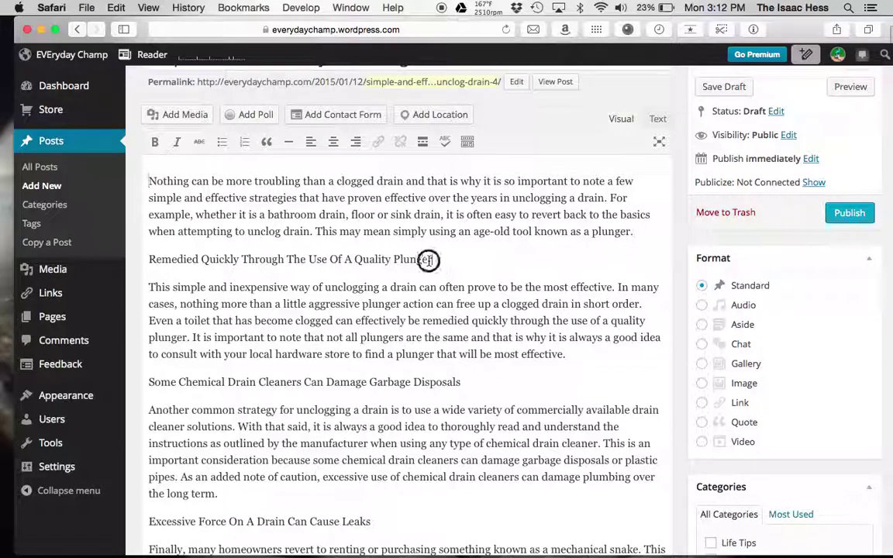
{"action": "left_click_drag", "start_coordinate": [428, 260], "coordinate": [149, 258]}
{"action": "left_click", "coordinate": [155, 141]}
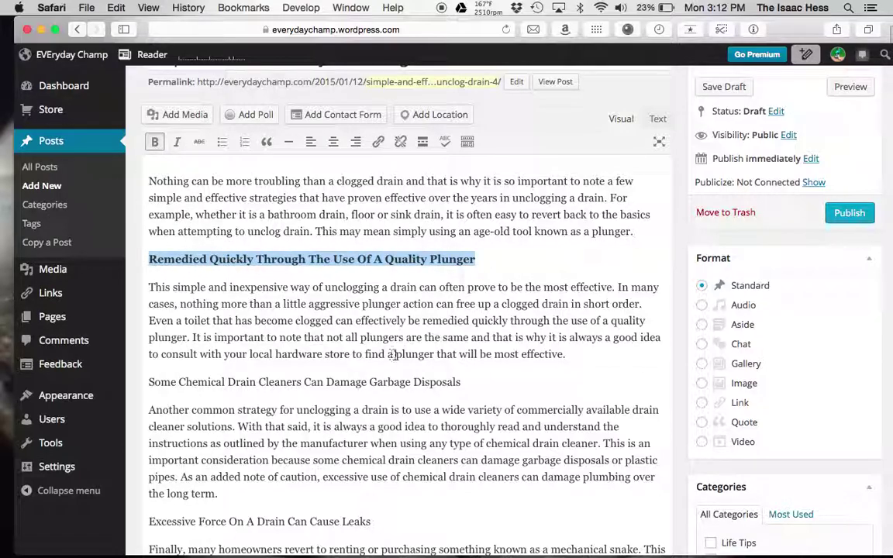
{"action": "left_click_drag", "start_coordinate": [466, 385], "coordinate": [149, 379]}
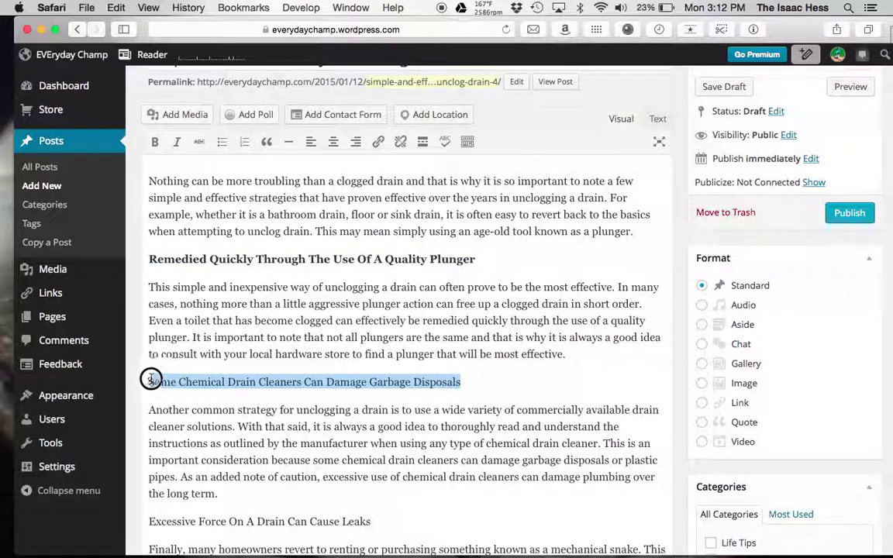
{"action": "left_click", "coordinate": [155, 142]}
- Bold the subheading "Excessive Force On A Drain Can Cause Leaks" and deselect it
{"action": "scroll", "coordinate": [310, 310], "scroll_direction": "down", "scroll_amount": 2}
{"action": "left_click", "coordinate": [371, 463]}
{"action": "left_click_drag", "start_coordinate": [371, 463], "coordinate": [146, 462]}
{"action": "scroll", "coordinate": [165, 161], "scroll_direction": "up", "scroll_amount": 2}
{"action": "left_click", "coordinate": [155, 163]}
{"action": "scroll", "coordinate": [545, 503], "scroll_direction": "down", "scroll_amount": 2}
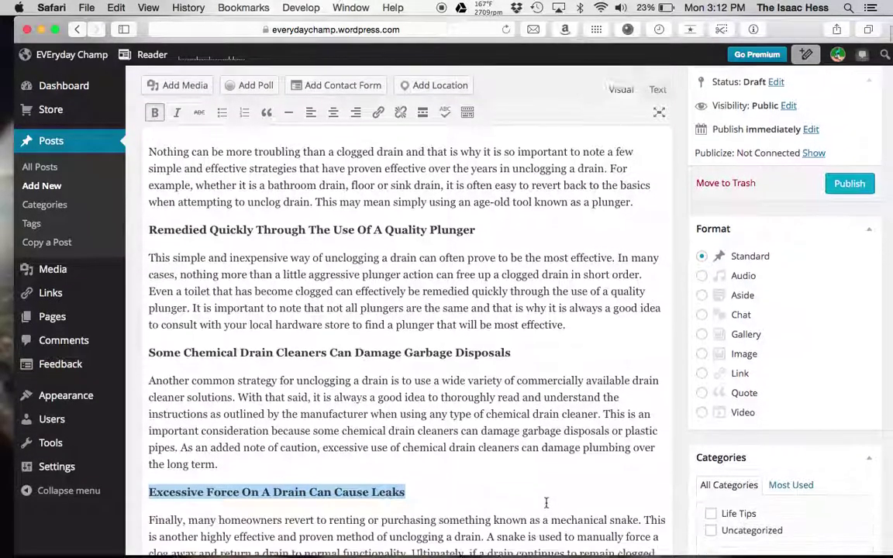
{"action": "key", "text": "Left"}
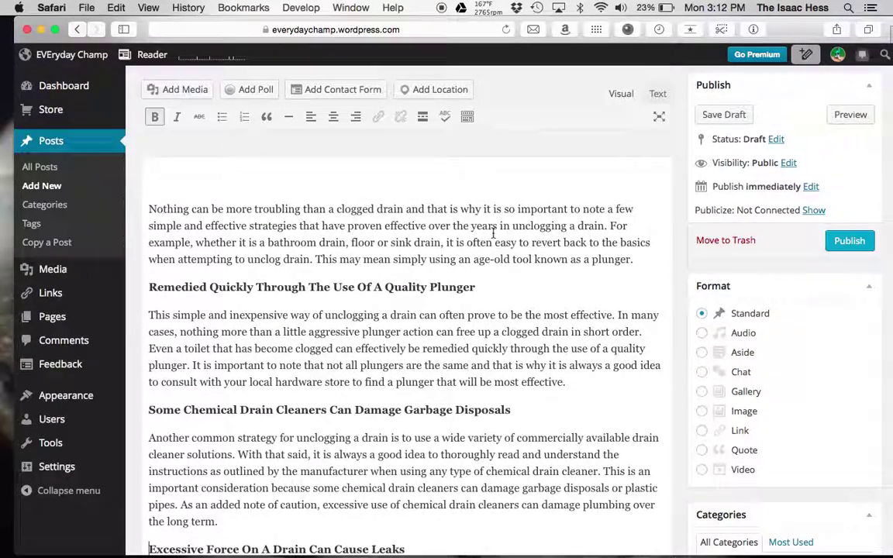
- Change the post's publish date from immediate to day 19 of January 2015 and schedule the post
{"action": "scroll", "coordinate": [706, 287], "scroll_direction": "up", "scroll_amount": 2}
{"action": "scroll", "coordinate": [799, 361], "scroll_direction": "down", "scroll_amount": 3}
{"action": "scroll", "coordinate": [798, 360], "scroll_direction": "up", "scroll_amount": 2}
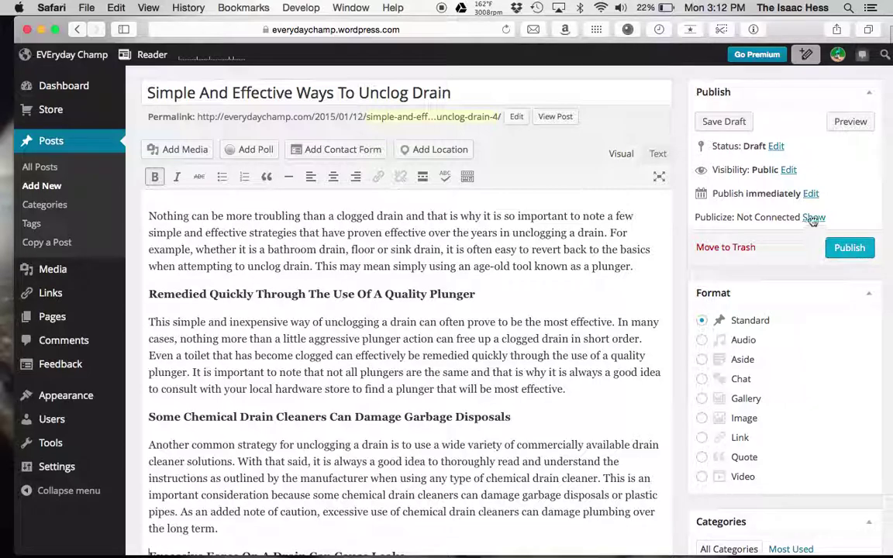
{"action": "left_click", "coordinate": [845, 252]}
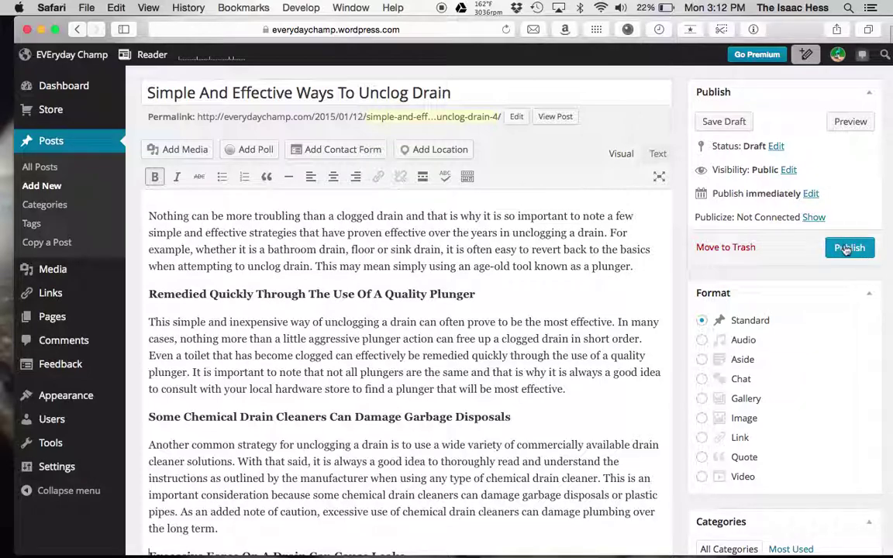
{"action": "left_click", "coordinate": [810, 195]}
{"action": "left_click", "coordinate": [764, 211]}
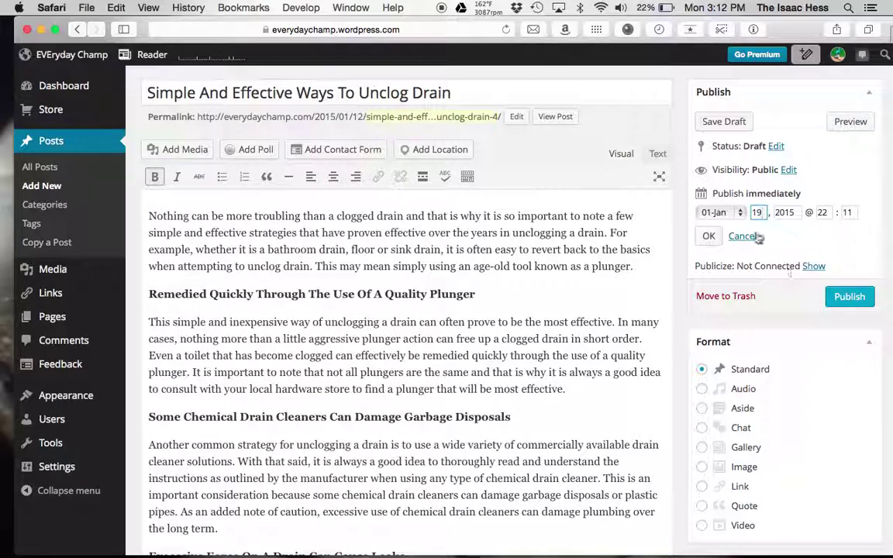
{"action": "left_click", "coordinate": [709, 237]}
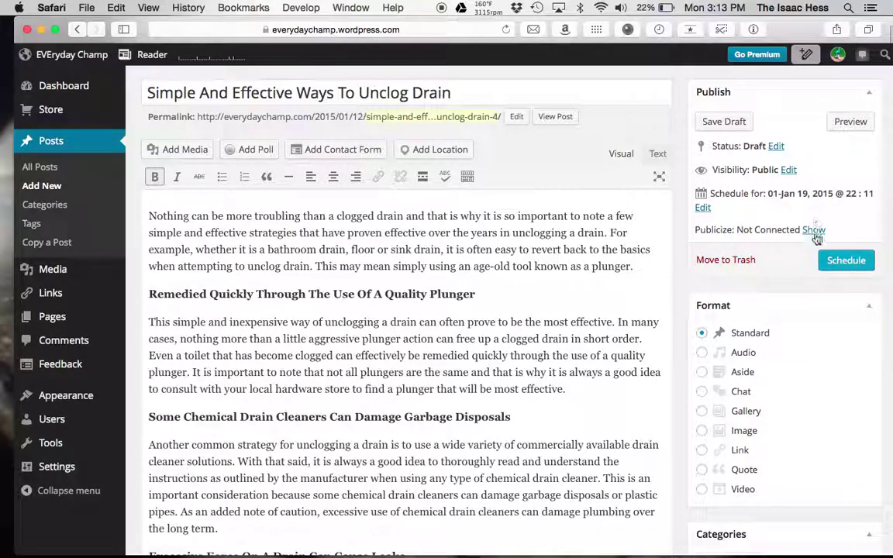
{"action": "left_click", "coordinate": [840, 264]}
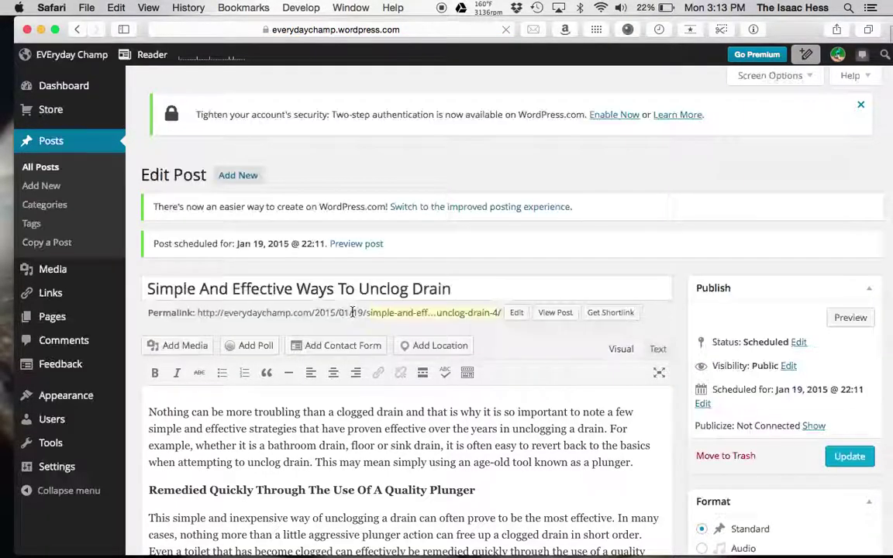
- Open the list of all posts and check the scheduled date and time of the drain article
{"action": "scroll", "coordinate": [326, 302], "scroll_direction": "down", "scroll_amount": 1}
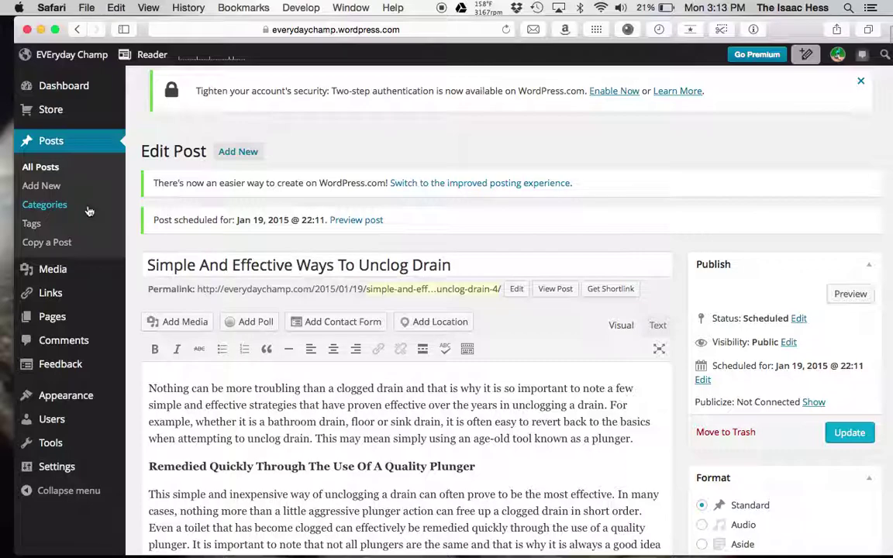
{"action": "left_click", "coordinate": [55, 167]}
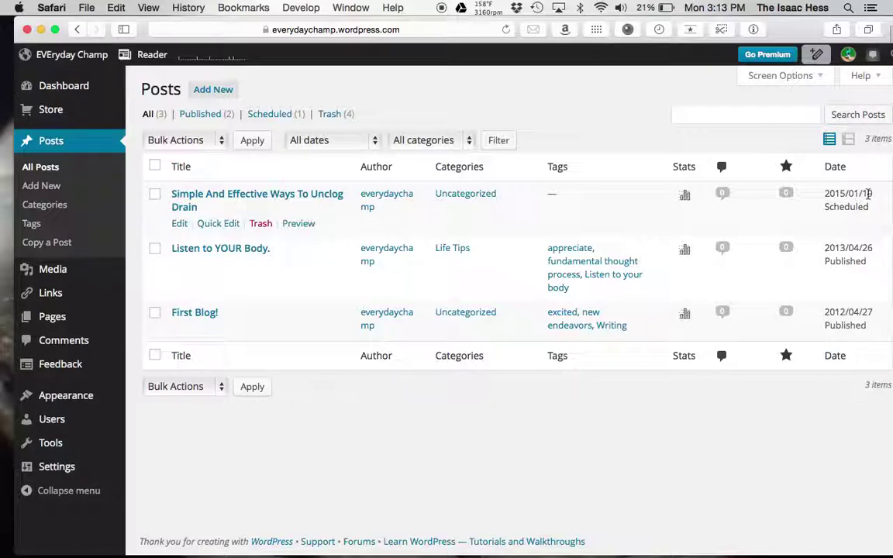
{"action": "mouse_move", "coordinate": [848, 200]}
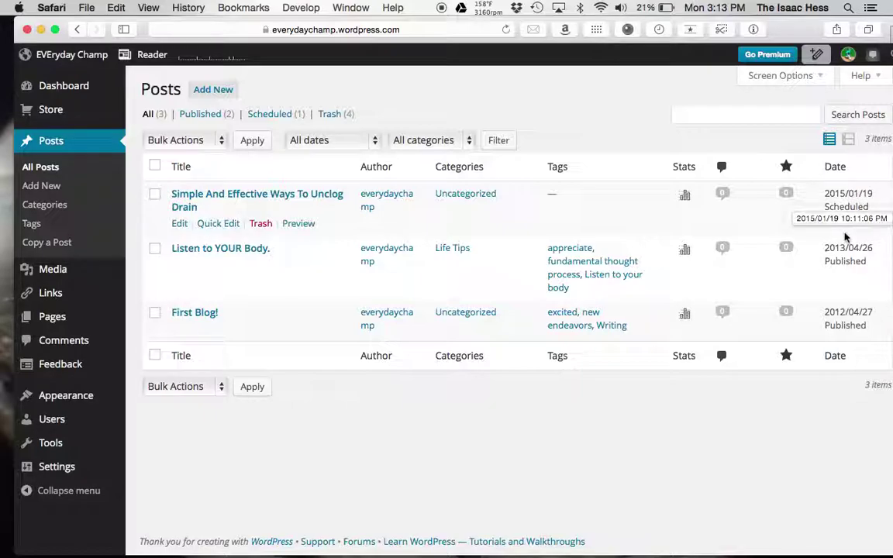